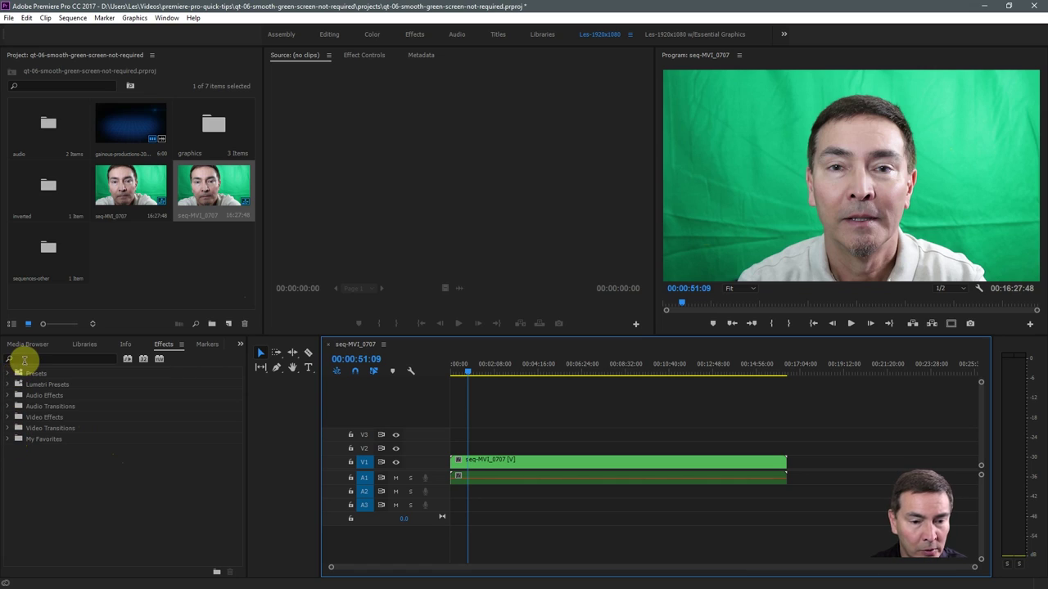
- Search the effects for 'ultra key' and apply Ultra Key to the green-screen clip on V1
click(25, 359)
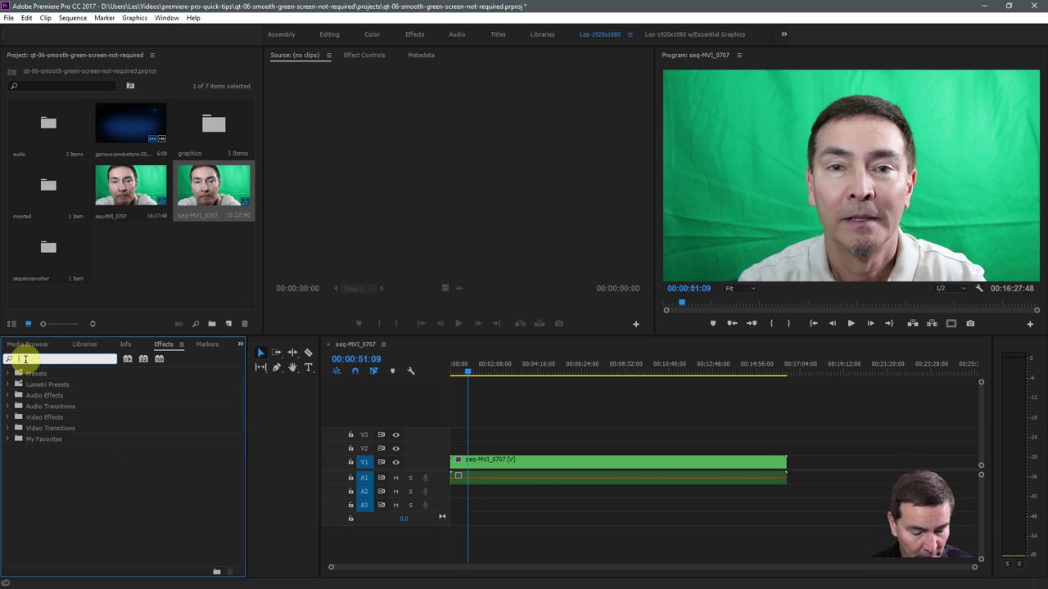
text(ul)
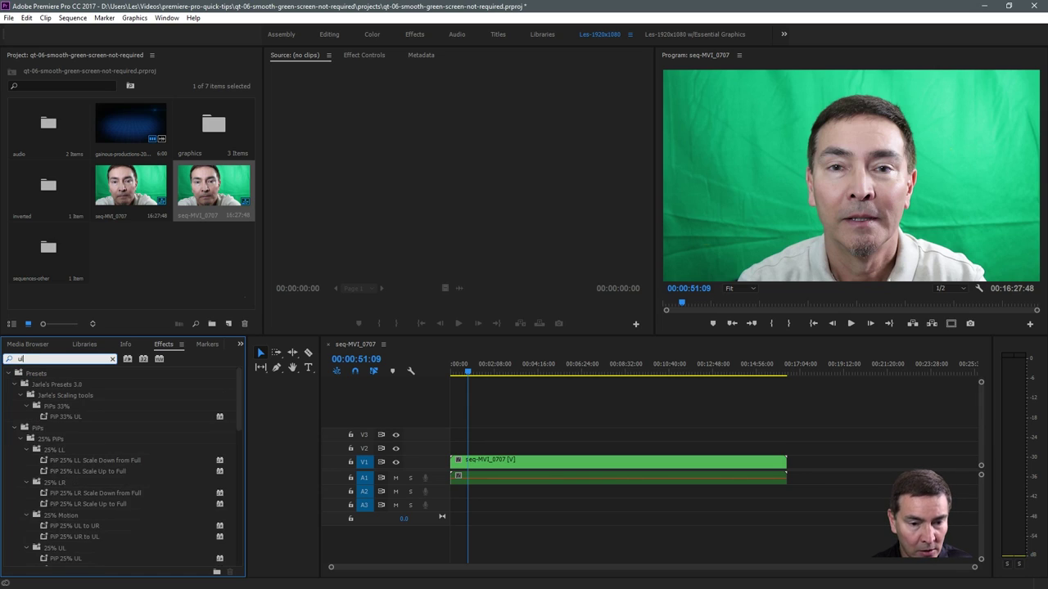
text(trakey)
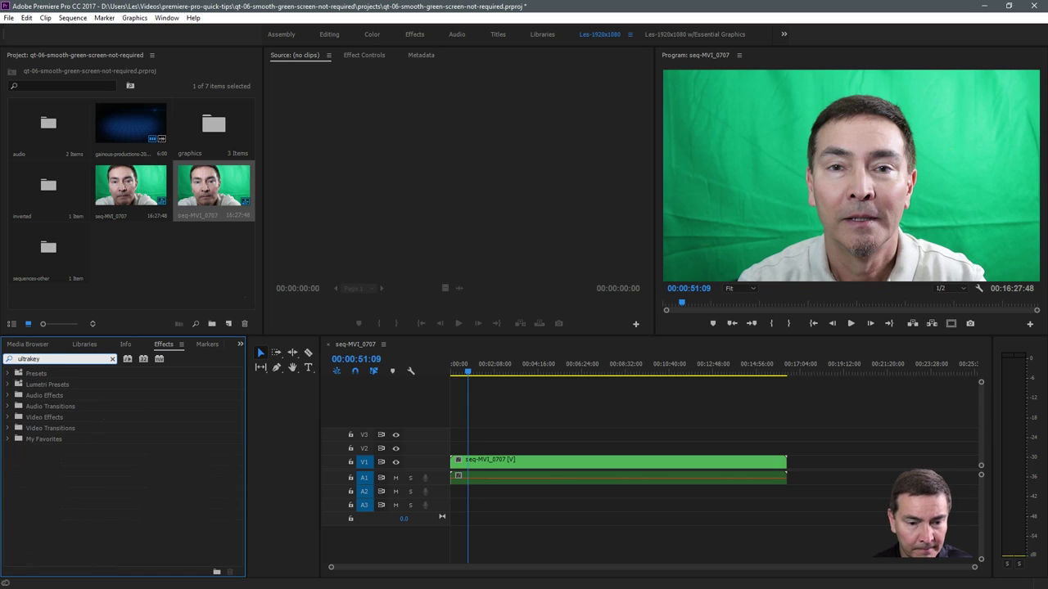
key(BackSpace)
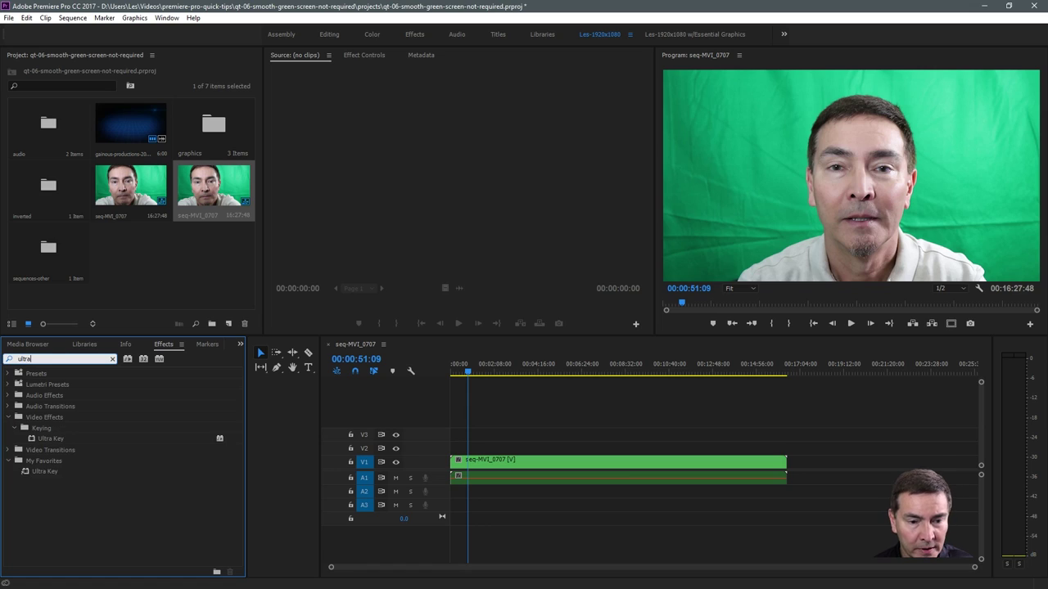
click(42, 438)
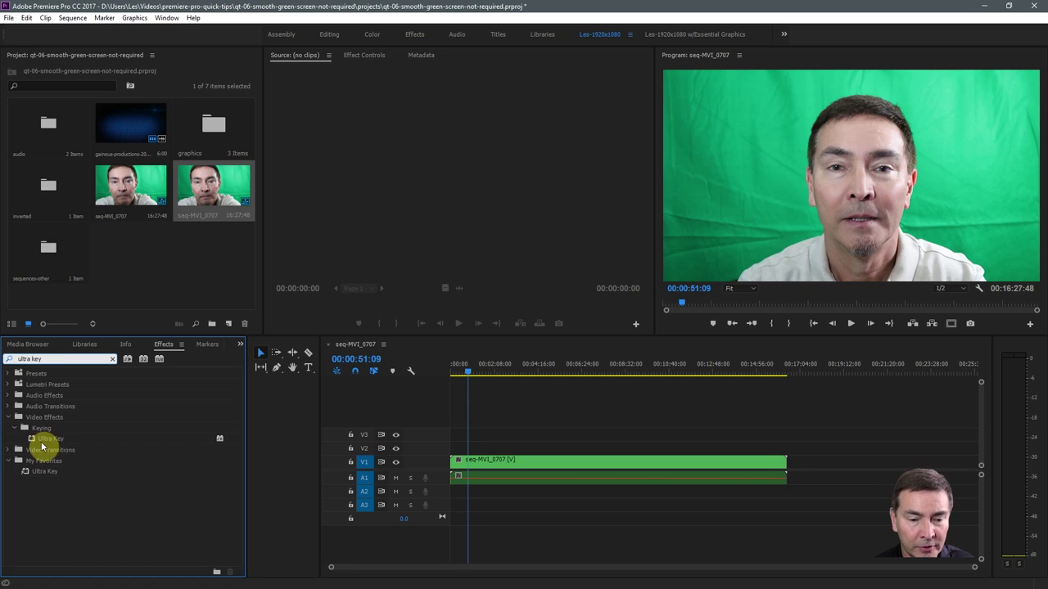
drag(47, 442, 36, 420)
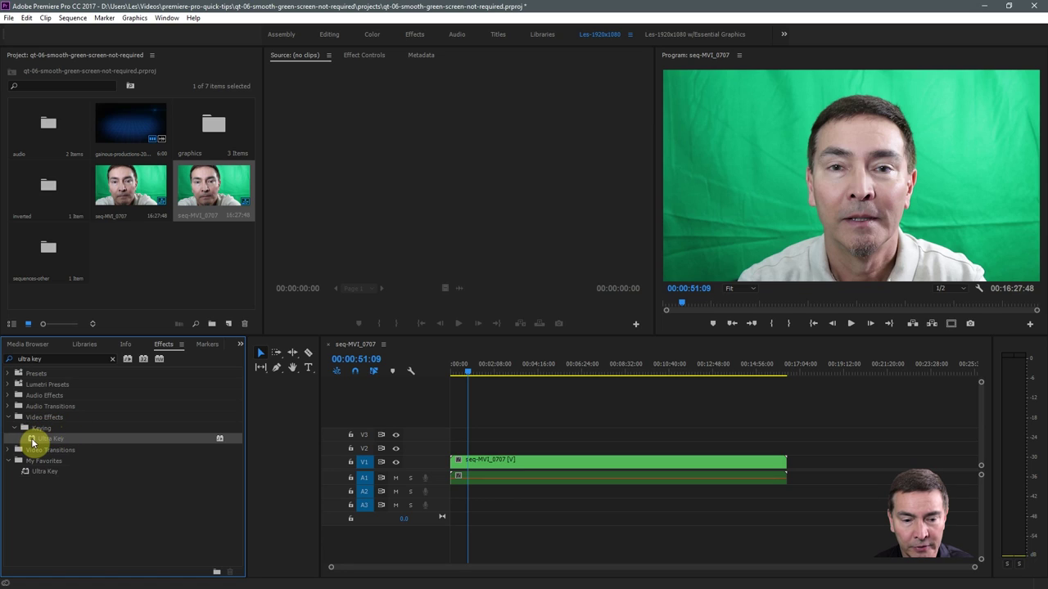
drag(33, 441, 539, 466)
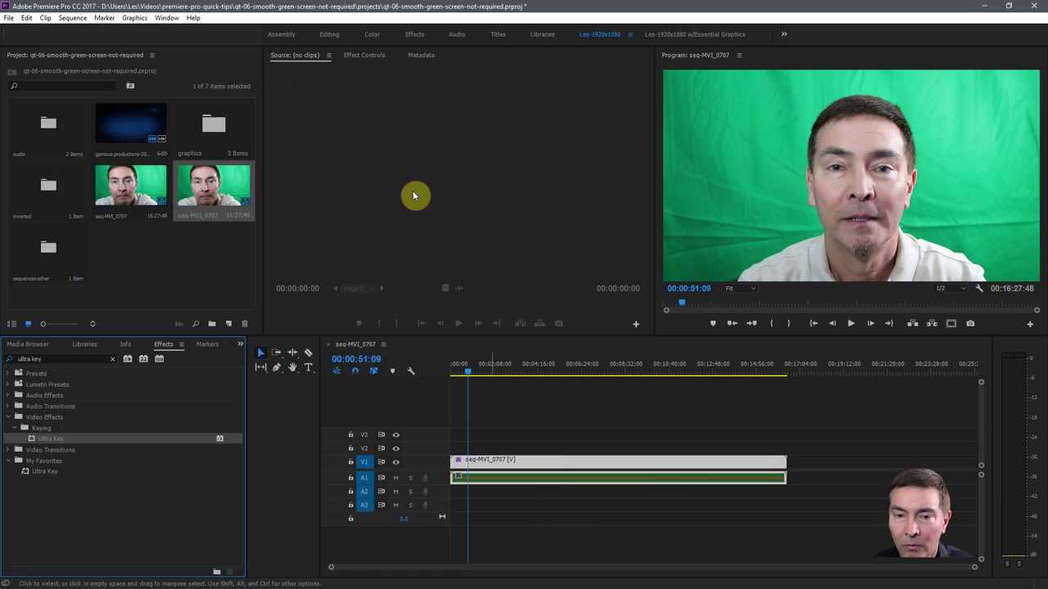
- In Effect Controls, sample the green backdrop with the Ultra Key Key Color eyedropper
click(361, 57)
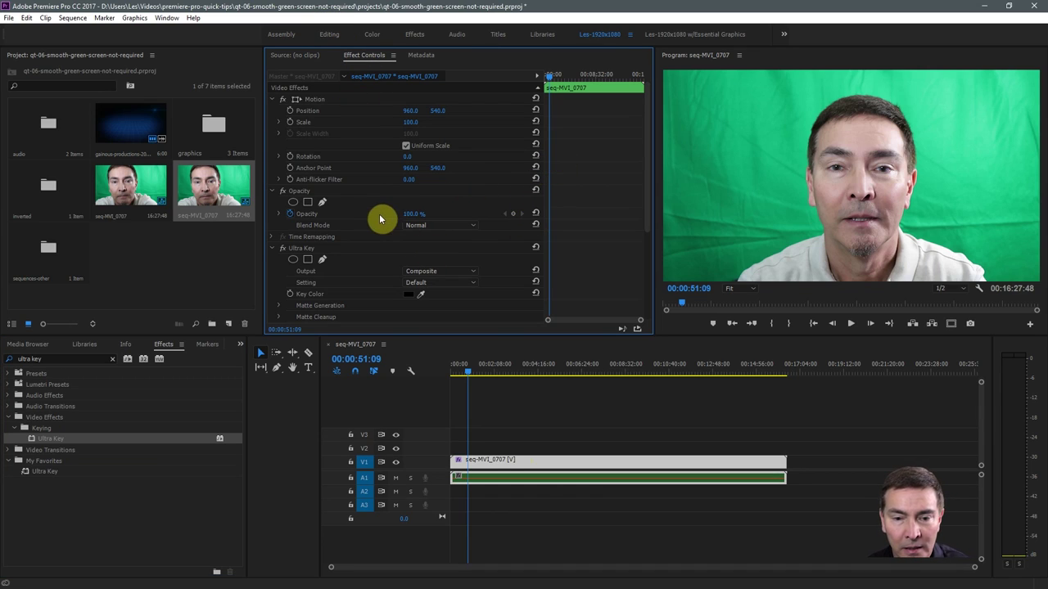
scroll(573, 199, down, 2)
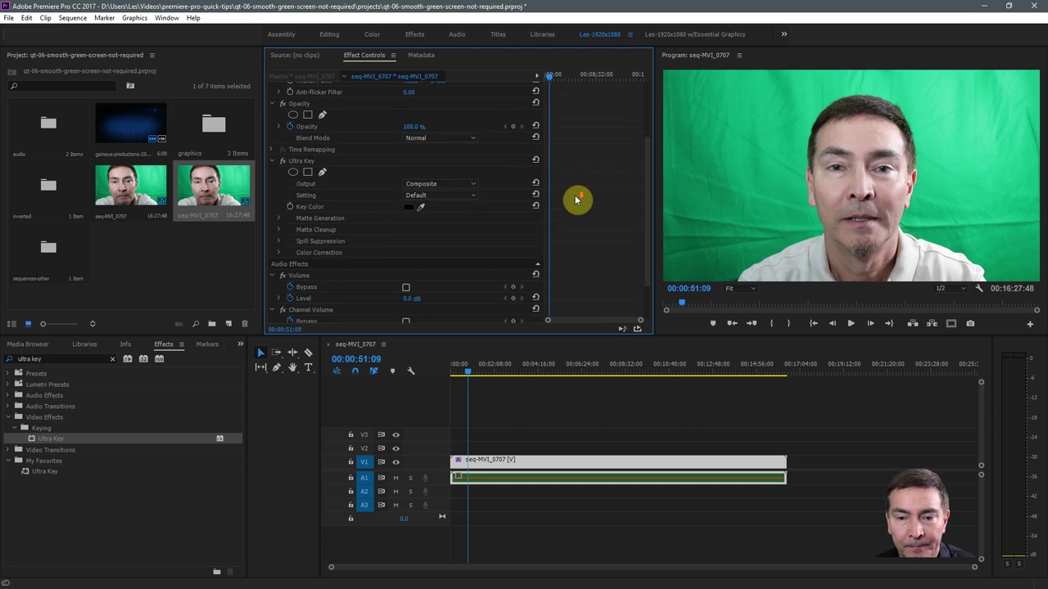
scroll(575, 199, down, 2)
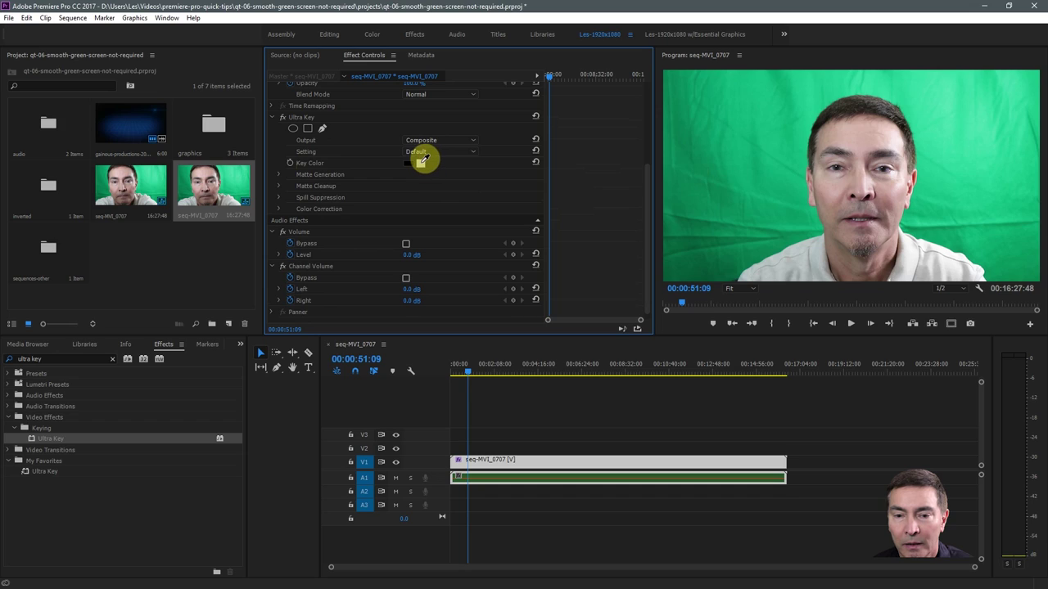
drag(423, 161, 774, 247)
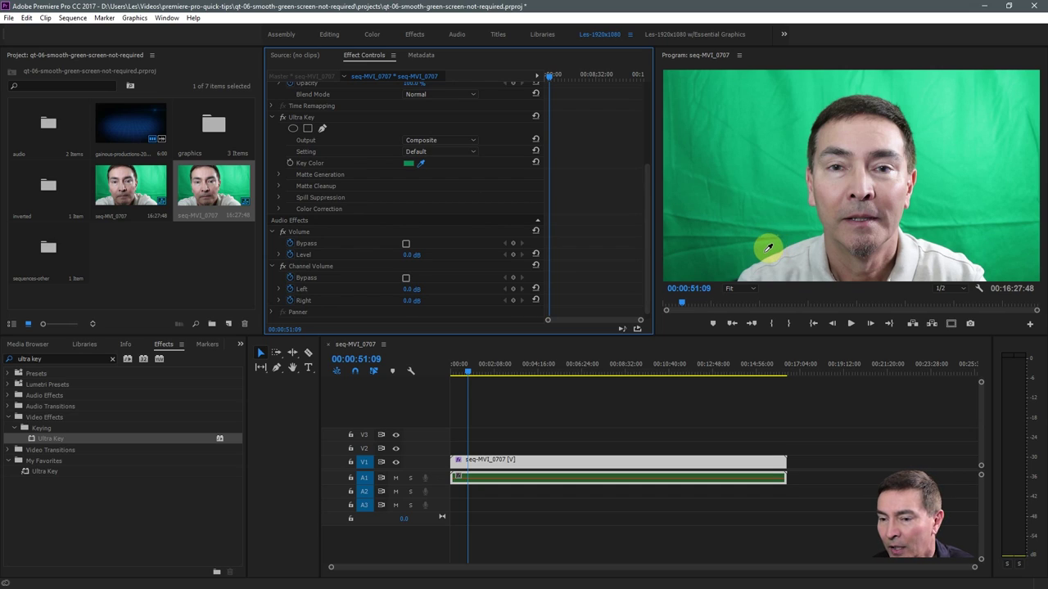
drag(769, 247, 738, 266)
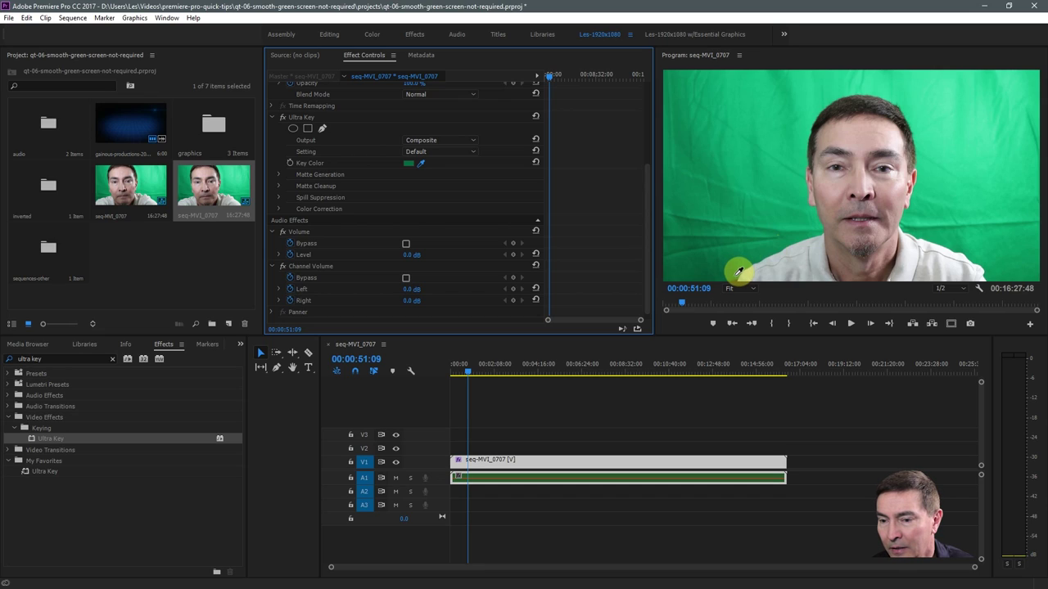
drag(738, 272, 737, 268)
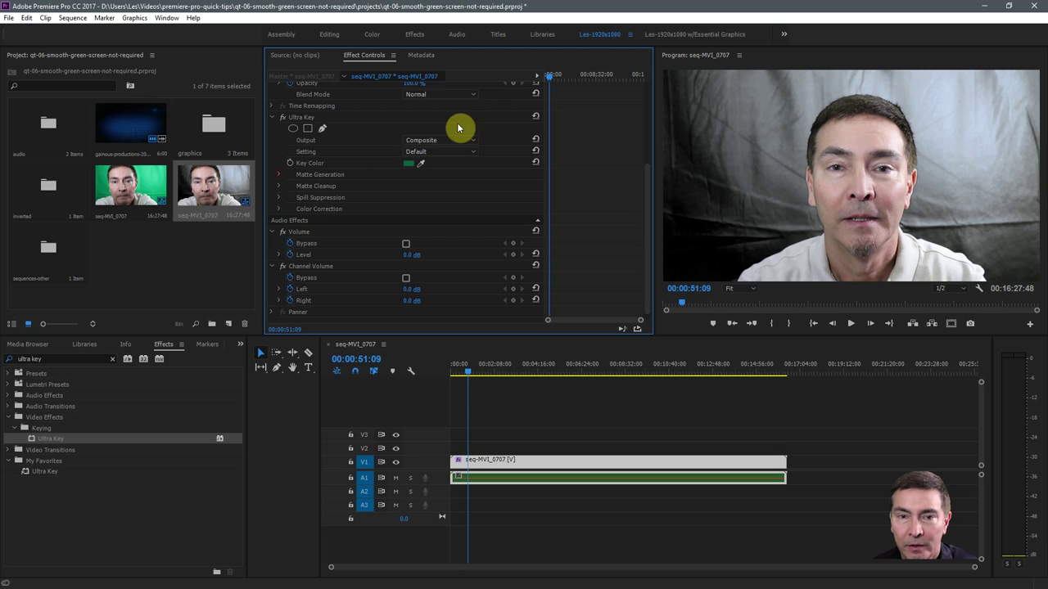
- Set Ultra Key Output to Alpha Channel and Setting to Aggressive
click(473, 144)
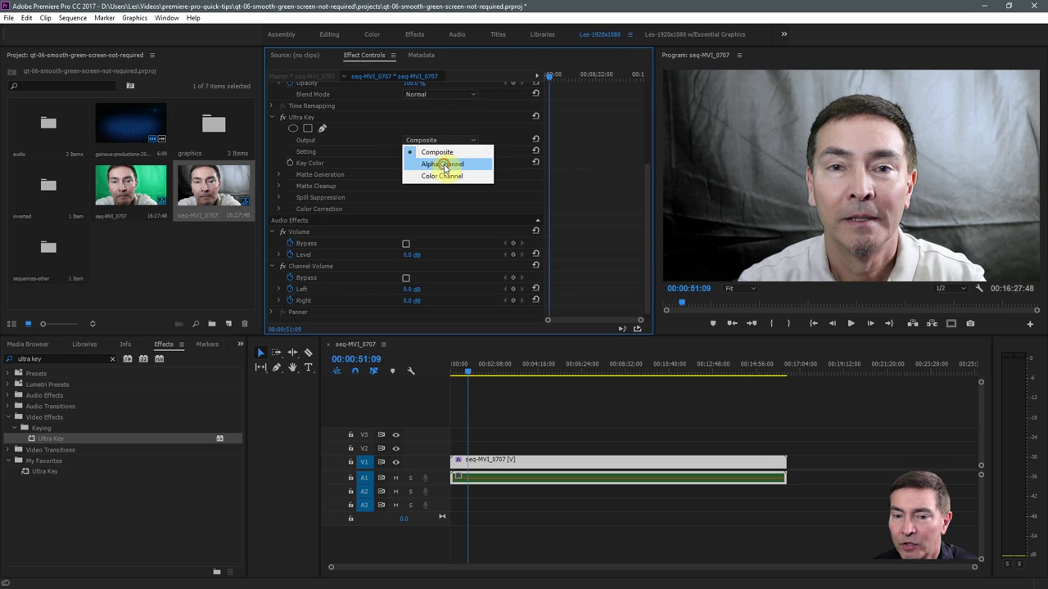
click(445, 165)
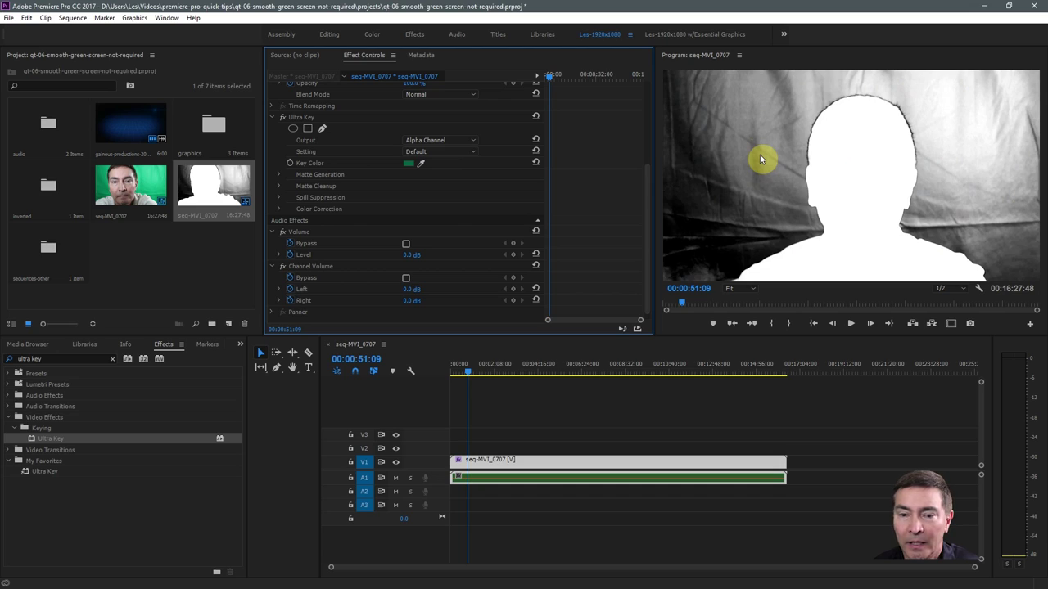
click(472, 152)
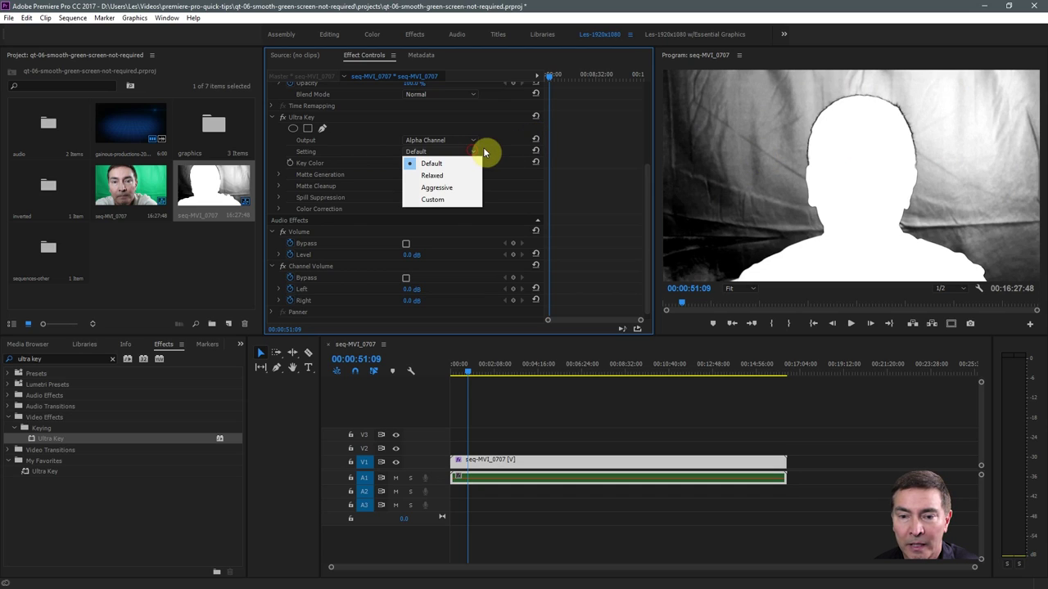
click(436, 188)
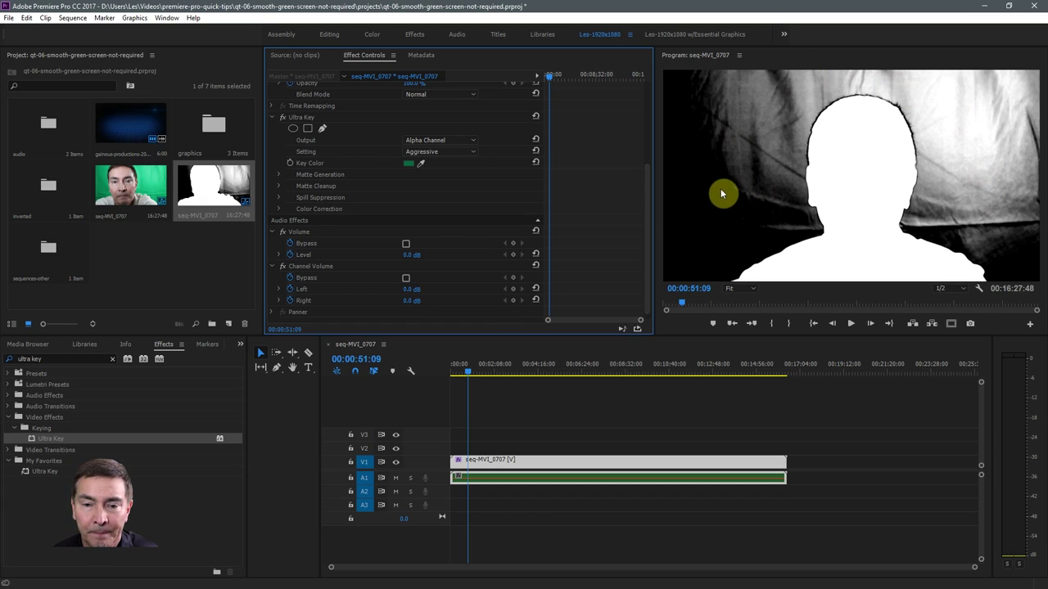
click(279, 174)
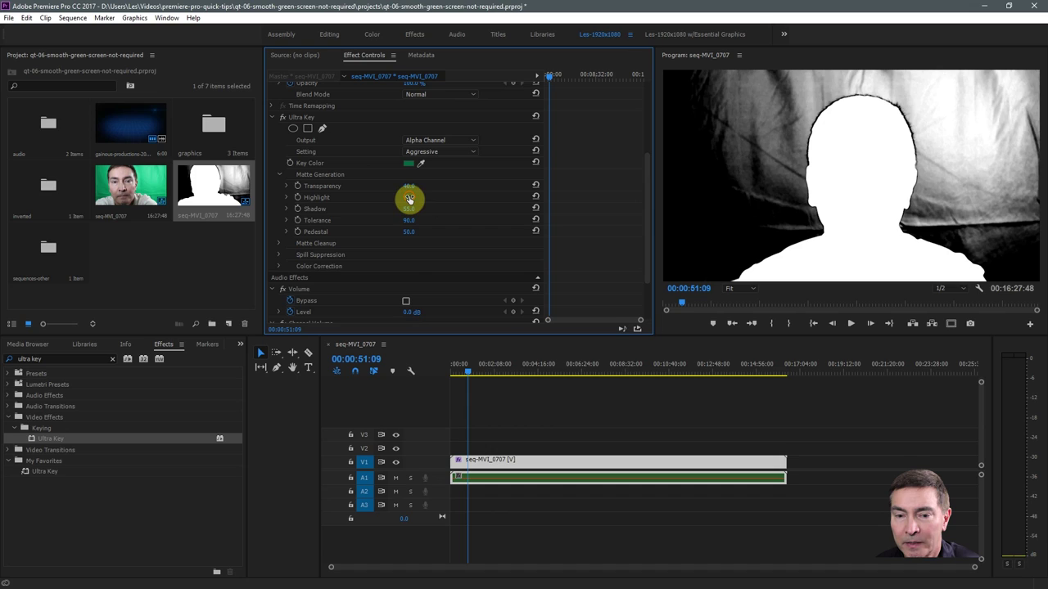
- Scrub the Matte Generation Highlight down to 0.0 so the matte background turns black
mouse_move(409, 198)
mouse_down()
mouse_move(419, 198)
mouse_move(401, 198)
mouse_up()
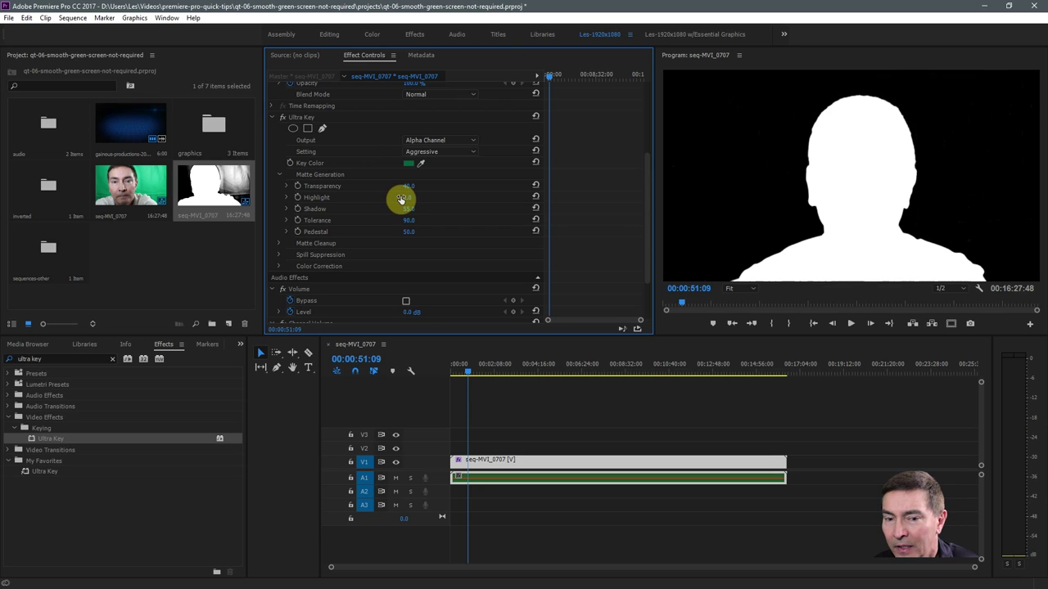
drag(401, 198, 407, 198)
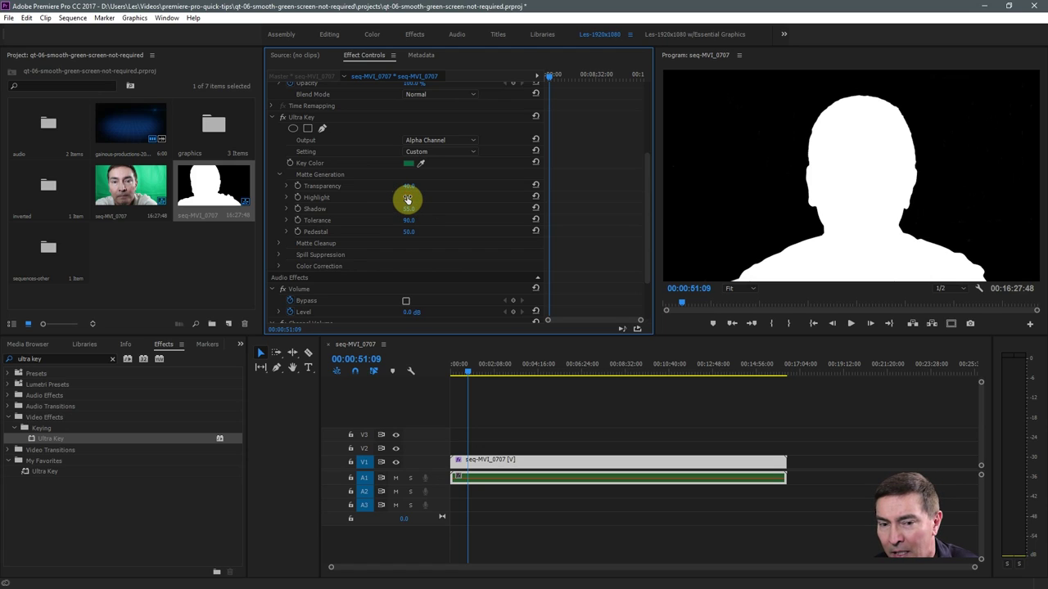
mouse_move(407, 199)
mouse_down()
mouse_move(445, 206)
mouse_move(408, 200)
mouse_up()
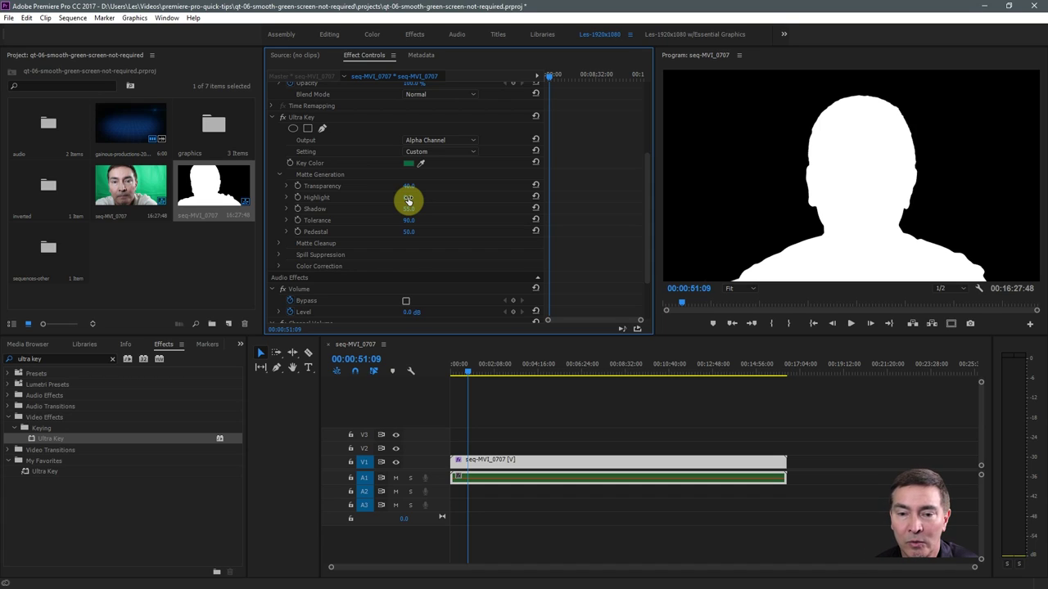
drag(408, 199, 409, 199)
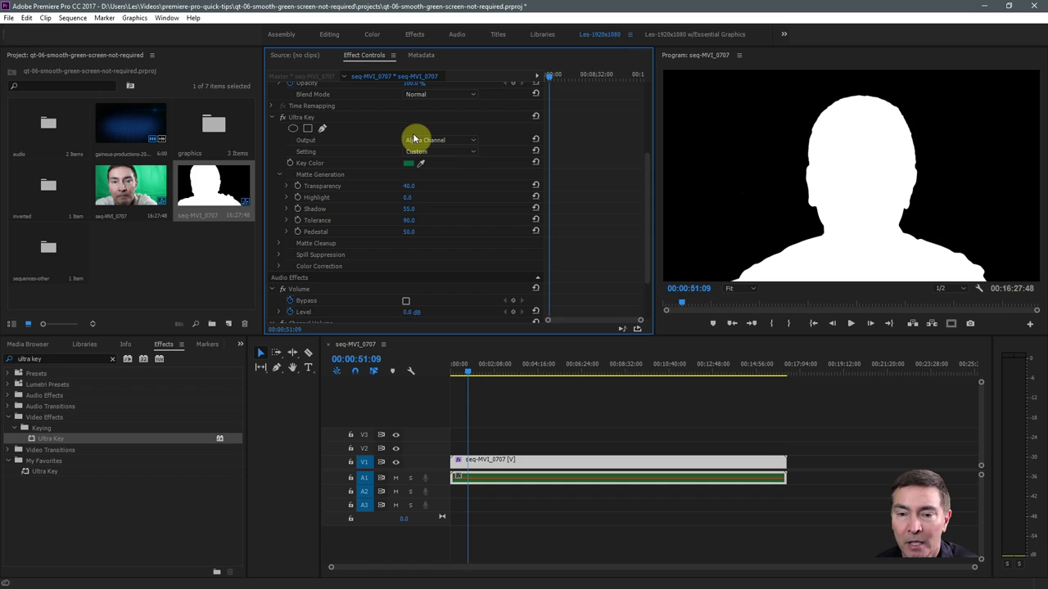
- Switch Ultra Key Output back to Composite and open the graphics bin
click(475, 145)
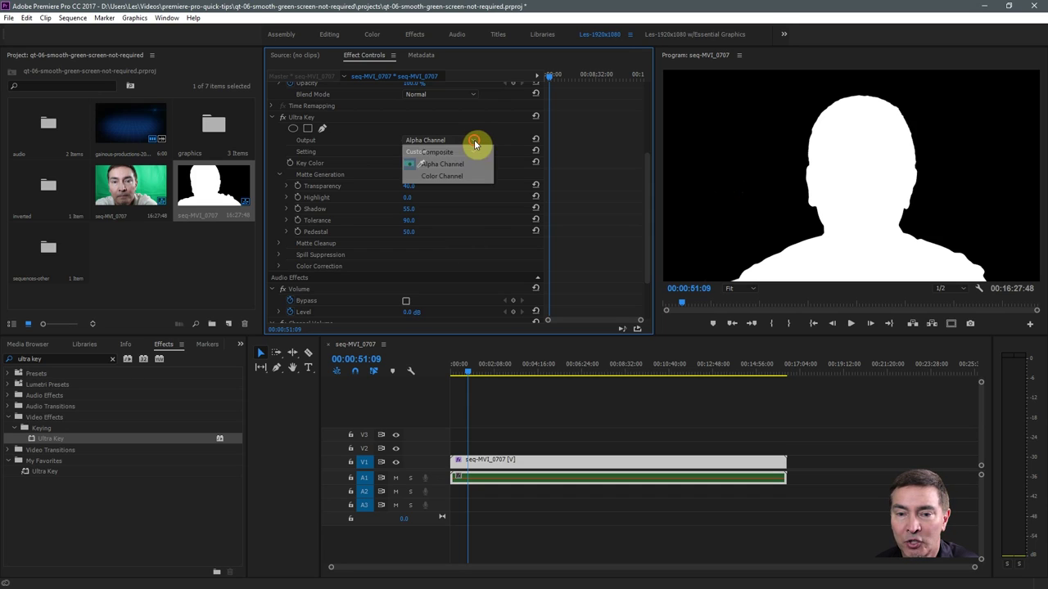
click(436, 153)
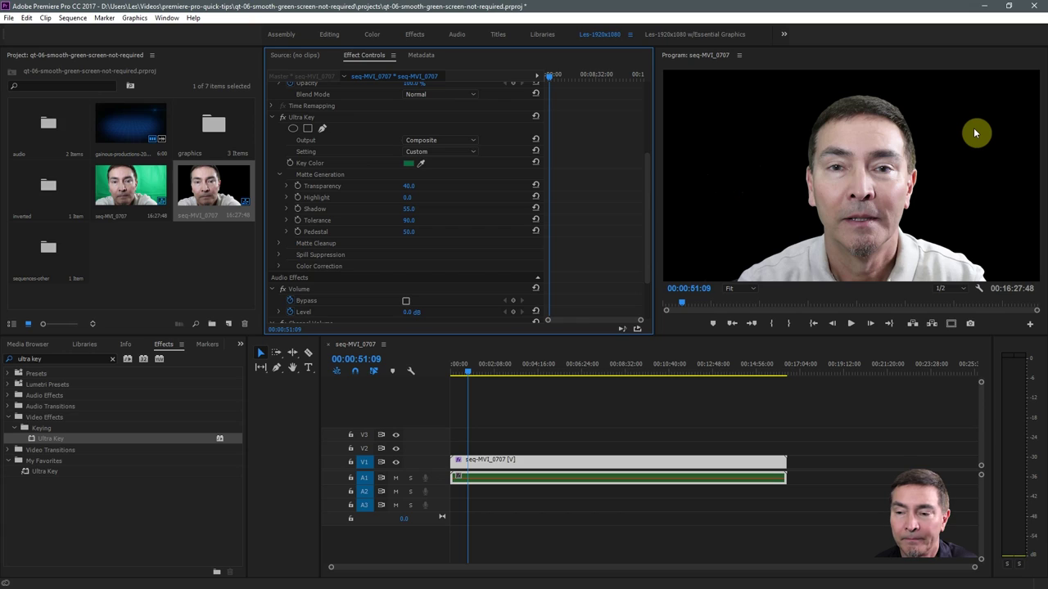
key(shift+1)
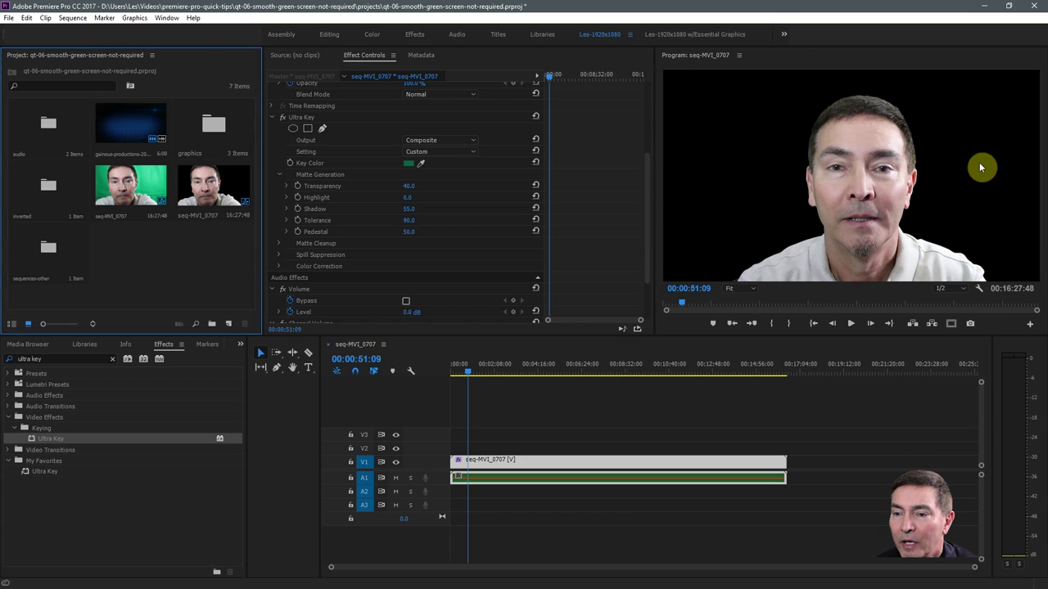
double_click(216, 129)
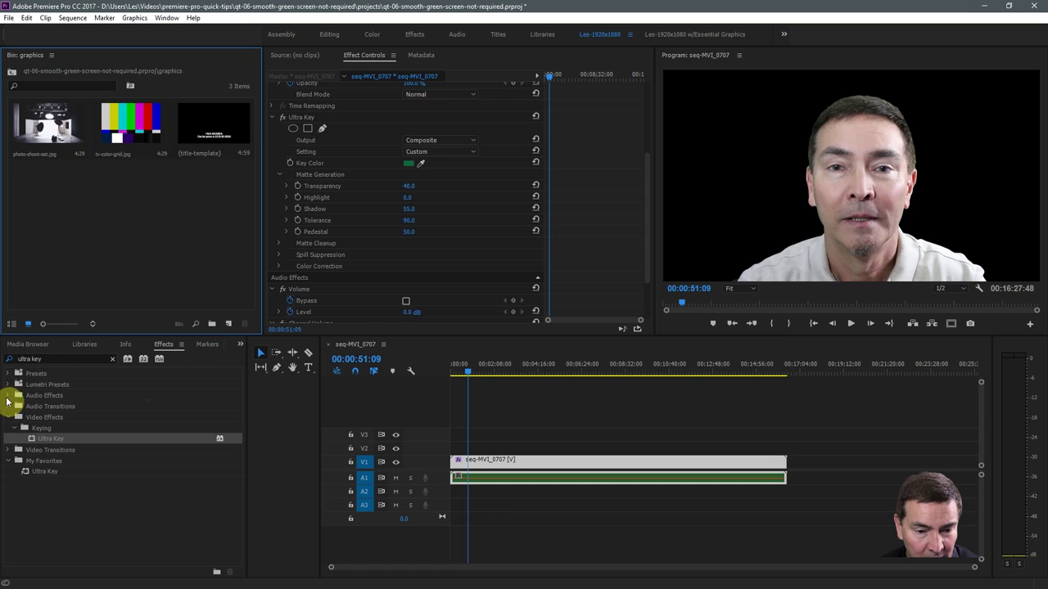
- Import modern-office-background-design-and-office.jpg into the graphics bin and place it above the video clip
click(33, 344)
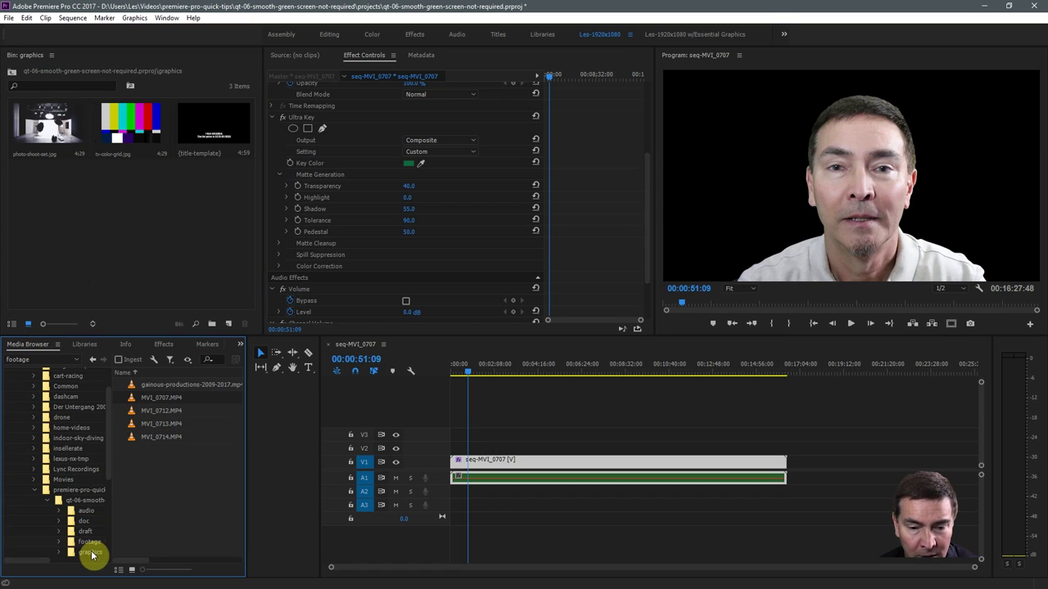
click(92, 552)
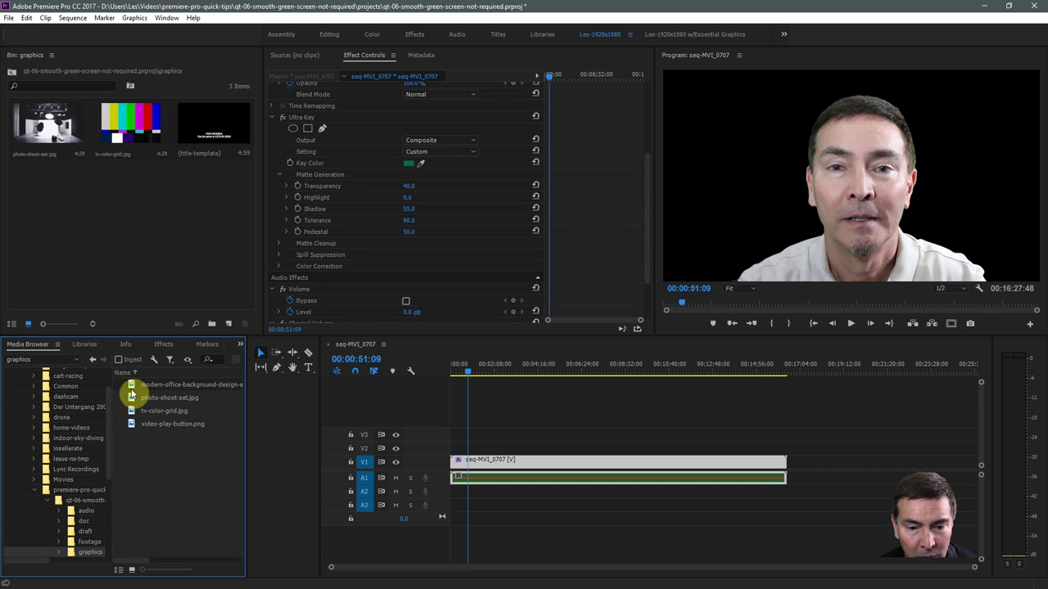
drag(129, 379, 109, 231)
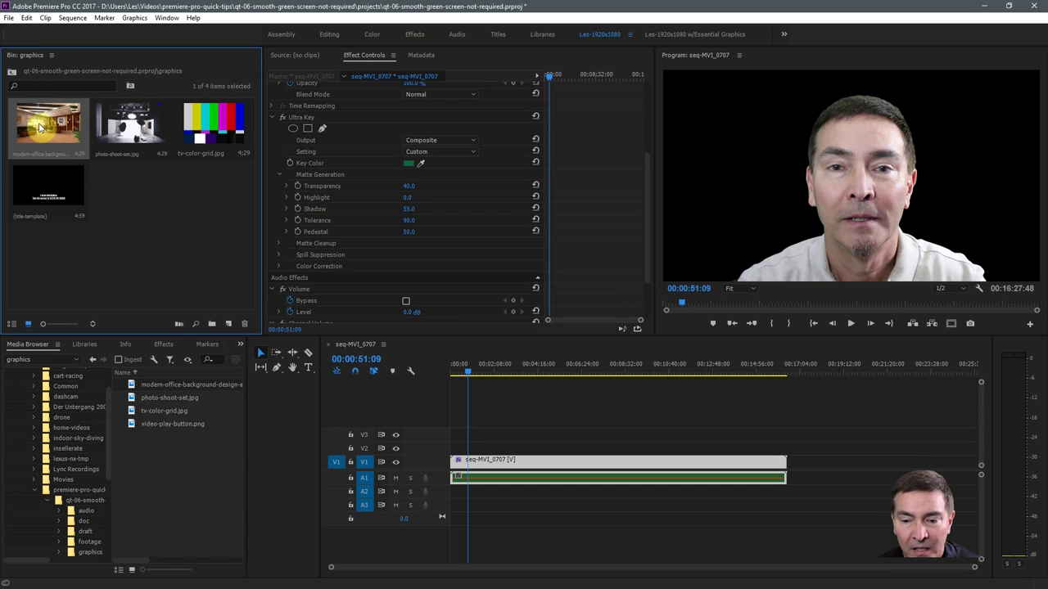
drag(44, 125, 461, 450)
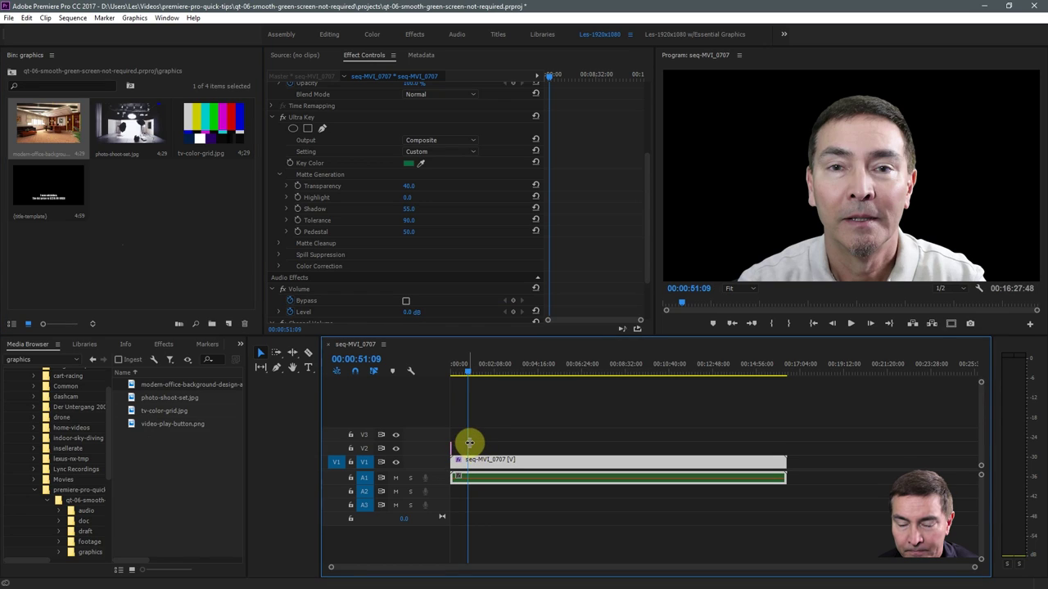
right_click(506, 463)
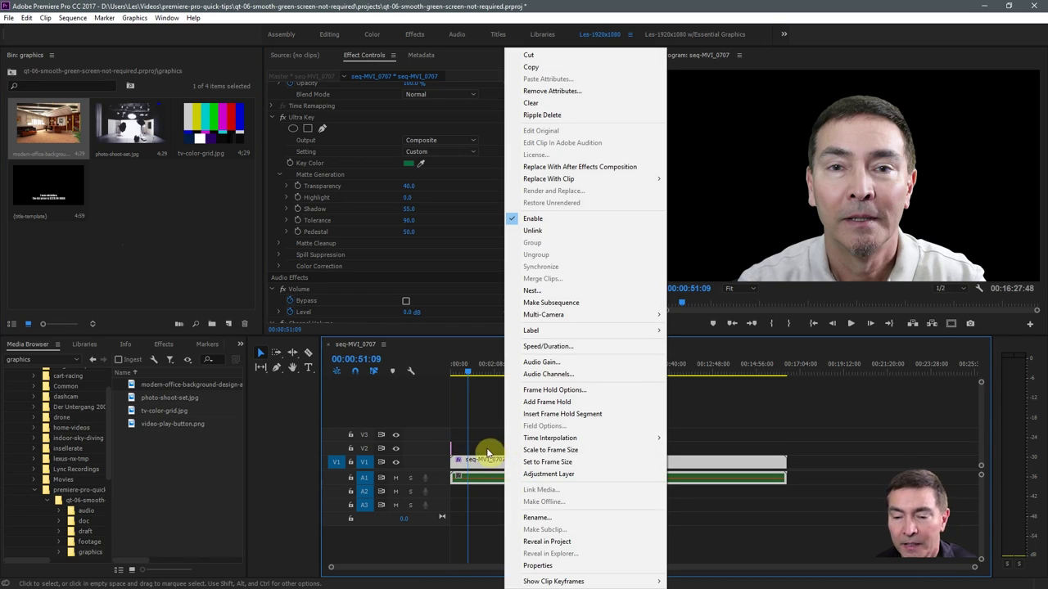
- Stretch the office image to the video's length and move it to V1 beneath the keyed clip
click(487, 453)
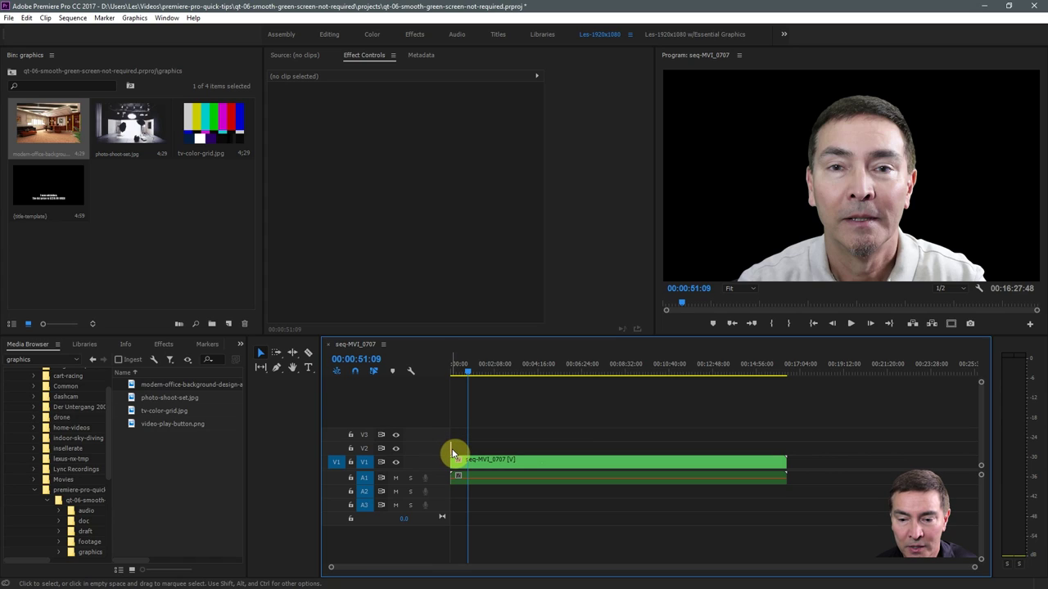
drag(451, 451, 787, 448)
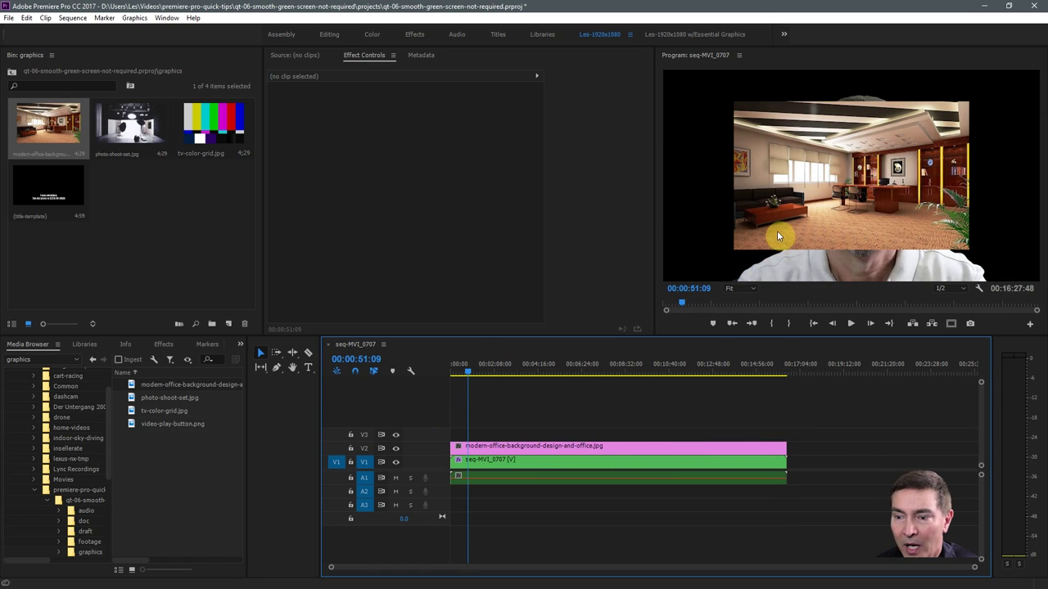
click(493, 443)
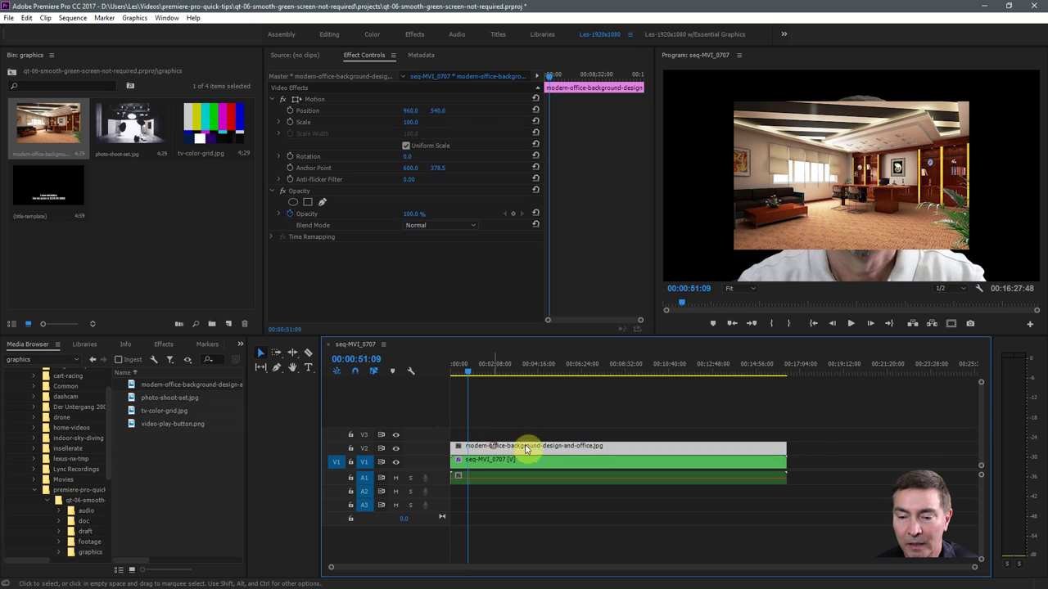
drag(491, 444, 516, 458)
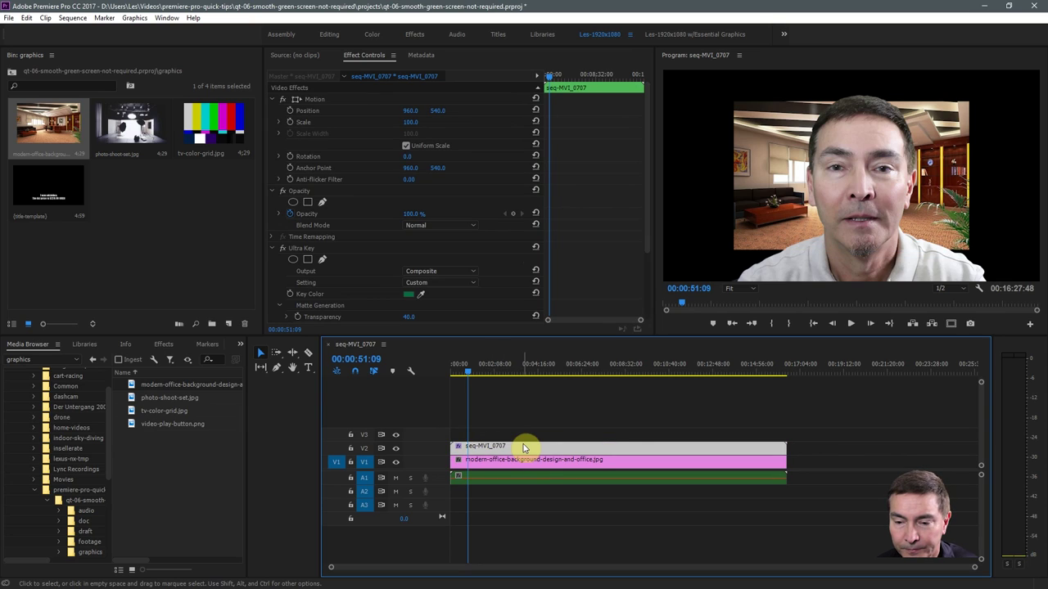
- Scale the office image to frame size and raise its Scale to 114.0
click(515, 460)
right_click(515, 461)
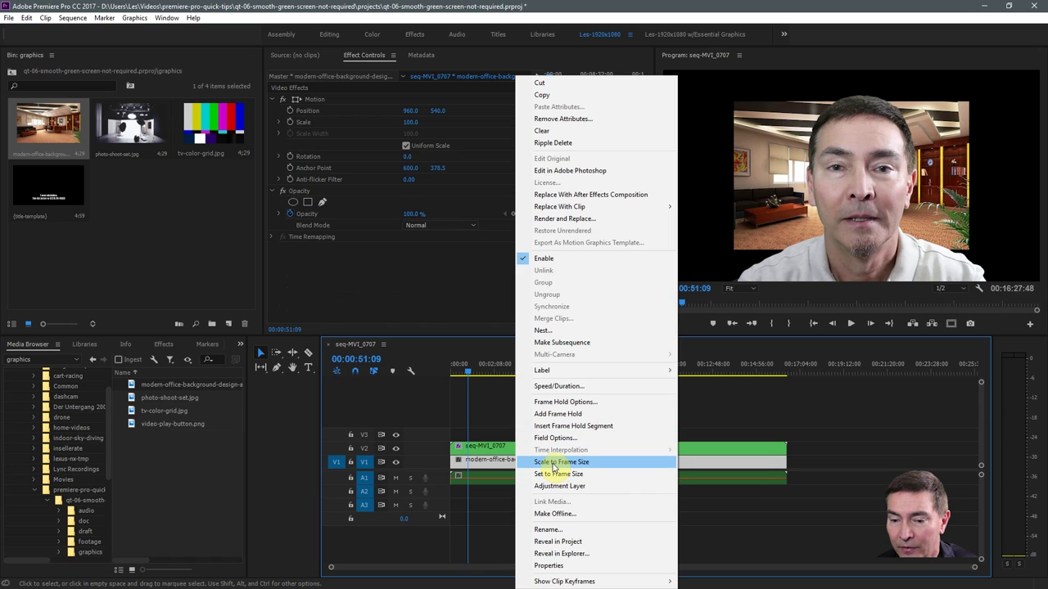
click(553, 463)
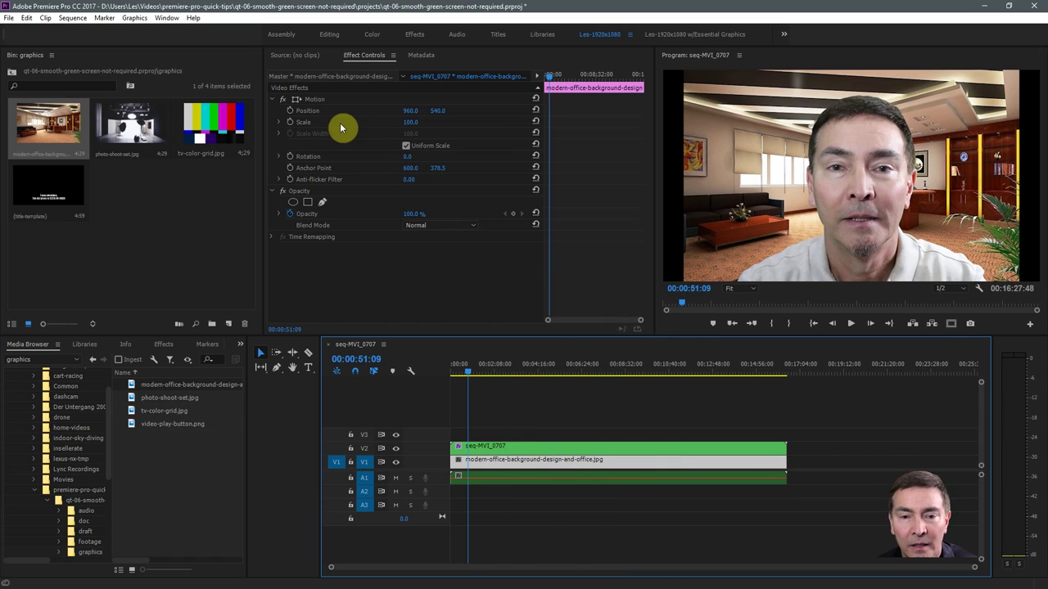
click(409, 124)
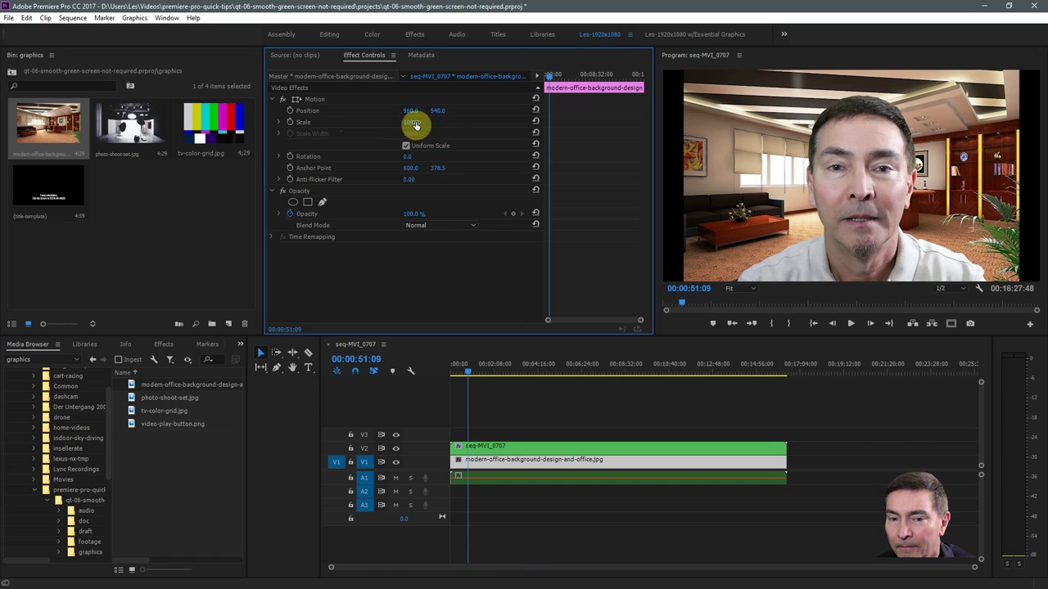
drag(415, 124, 425, 126)
click(514, 370)
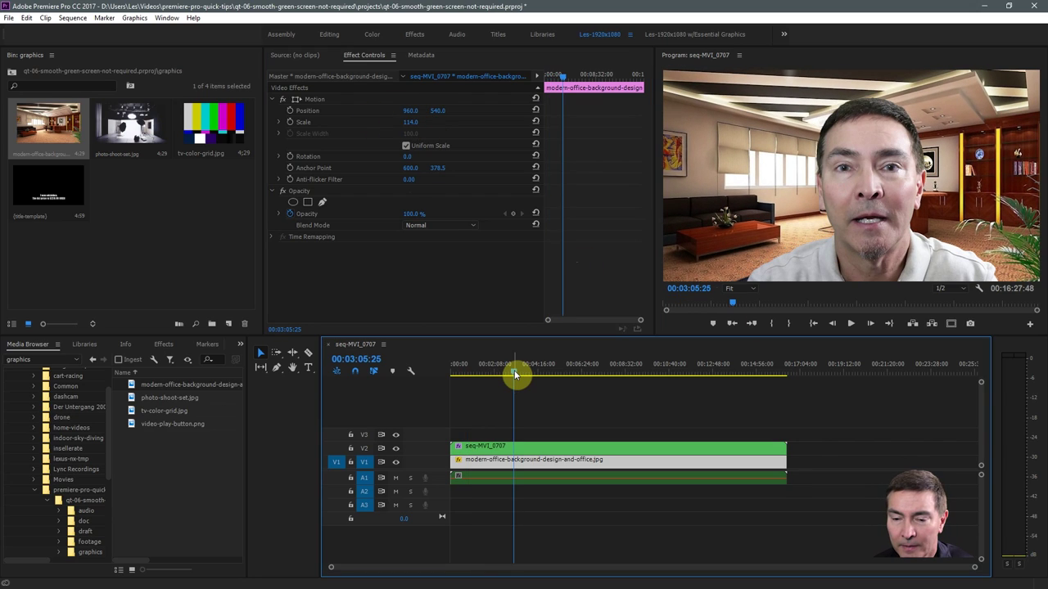
key(space)
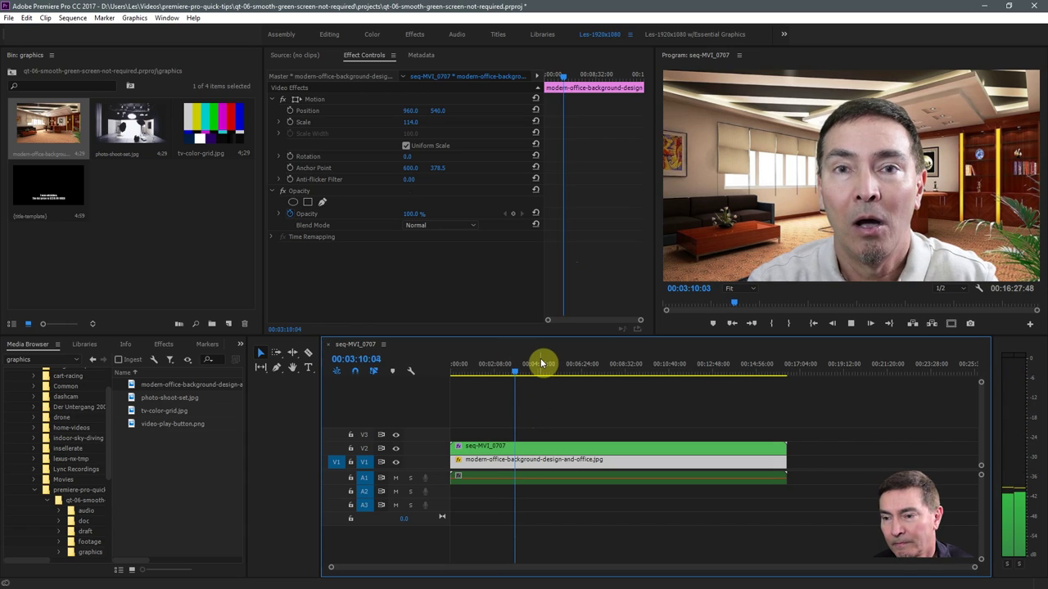
key(space)
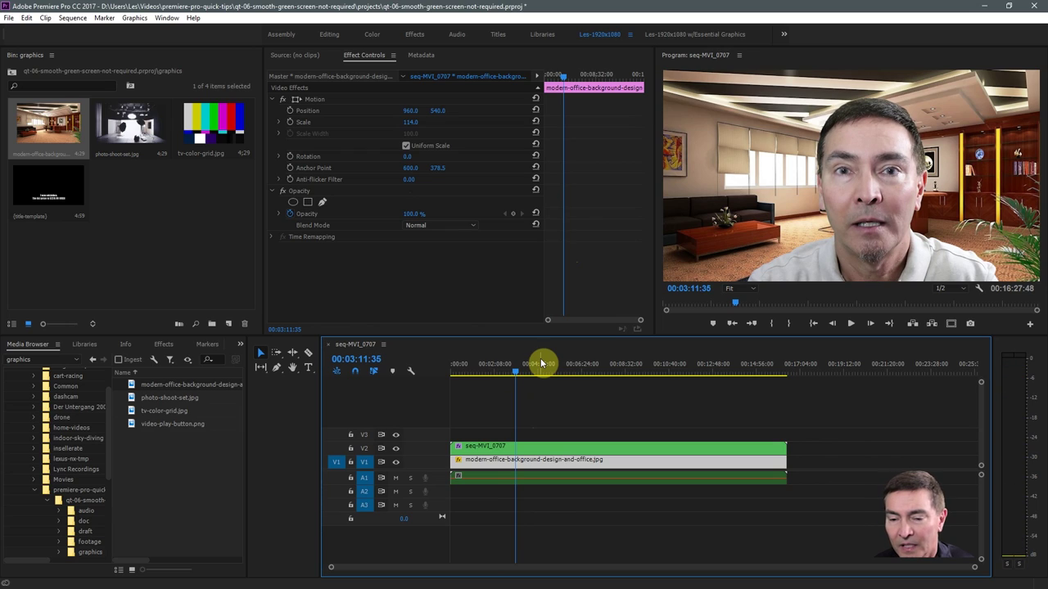
drag(501, 371, 491, 370)
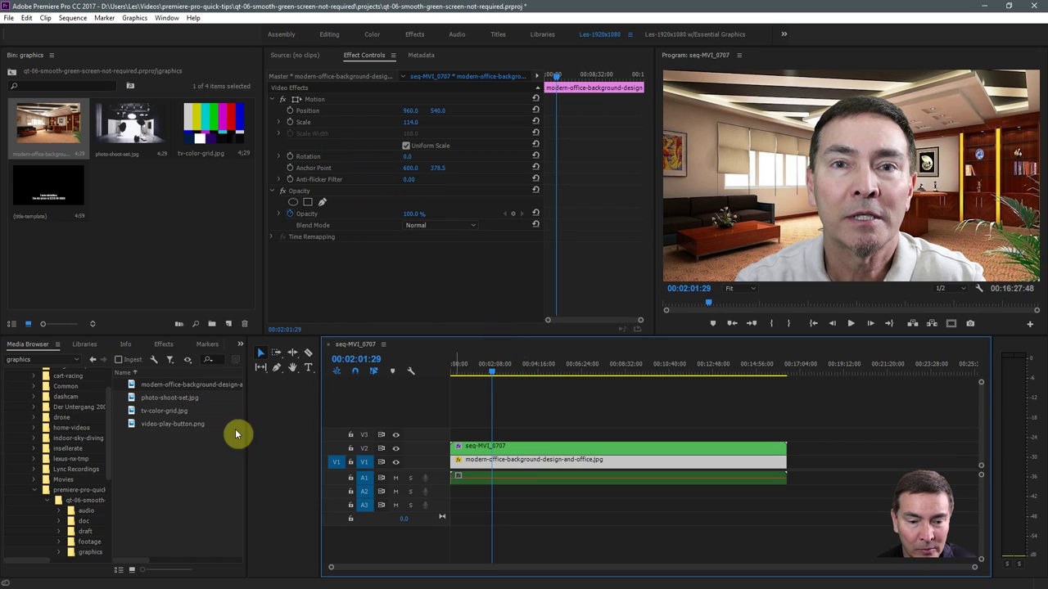
- Save the project, then apply Gaussian Blur to the office background with Blurriness 9.0
key(ctrl+s)
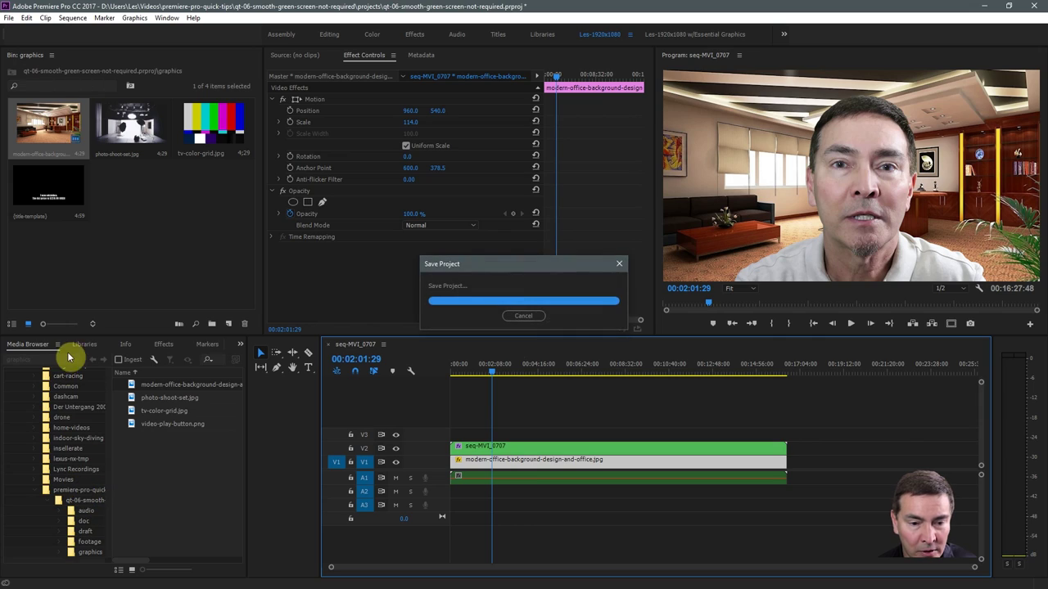
click(164, 345)
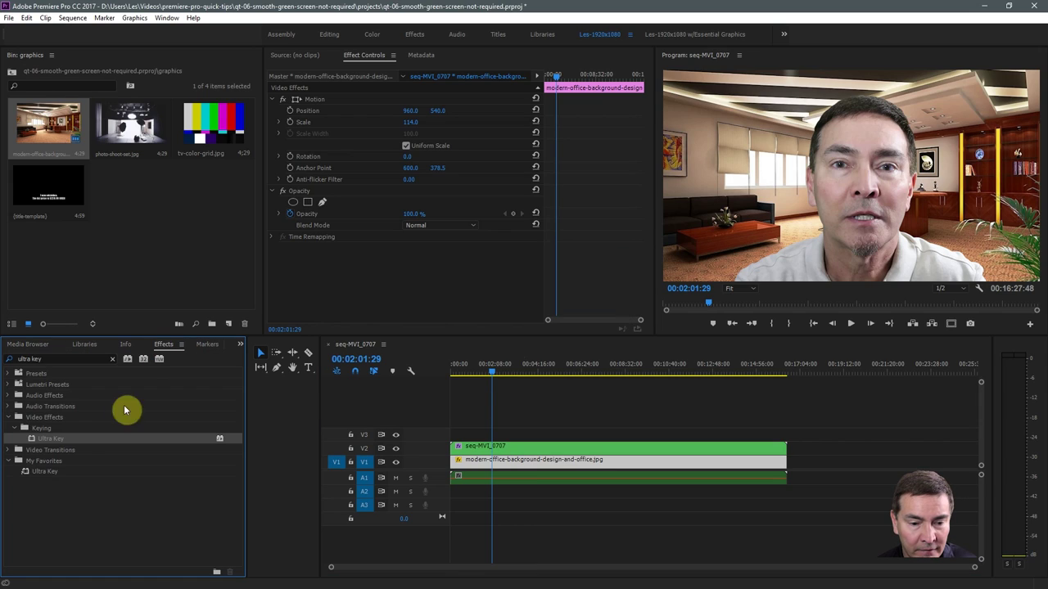
click(49, 359)
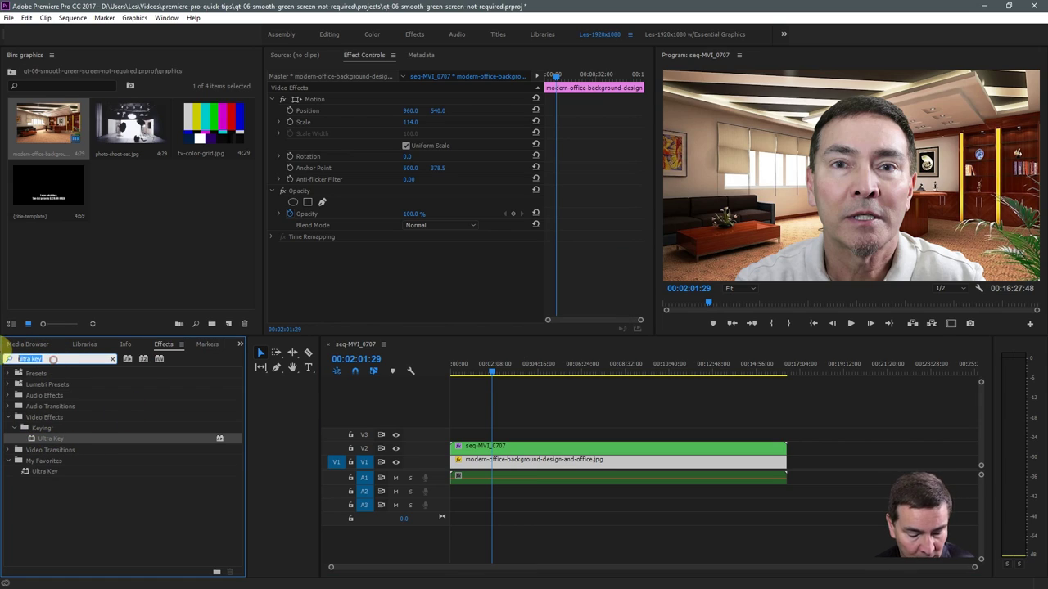
text(gua)
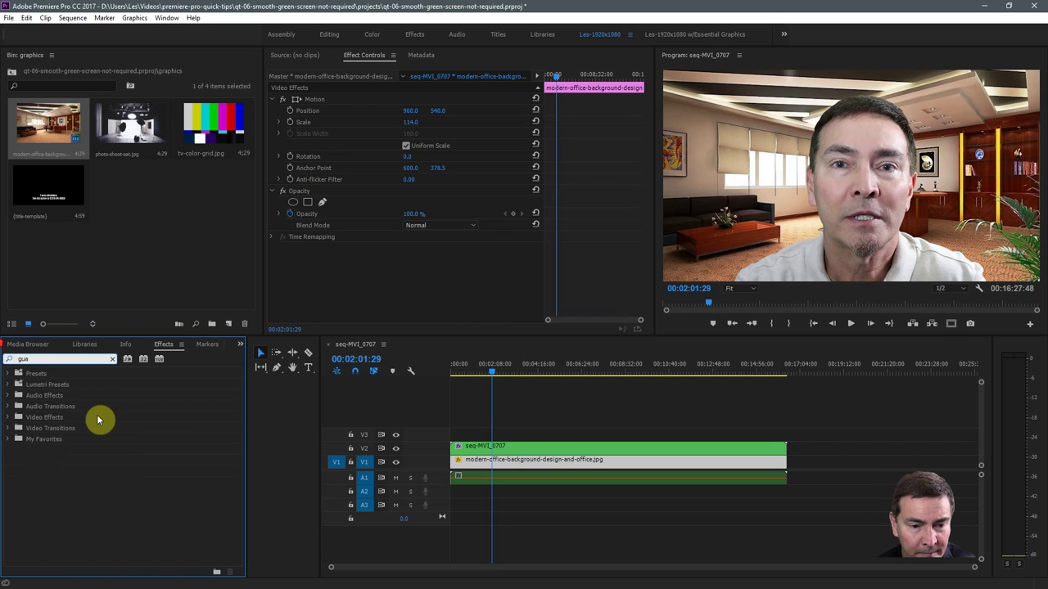
key(BackSpace)
key(BackSpace)
text(au)
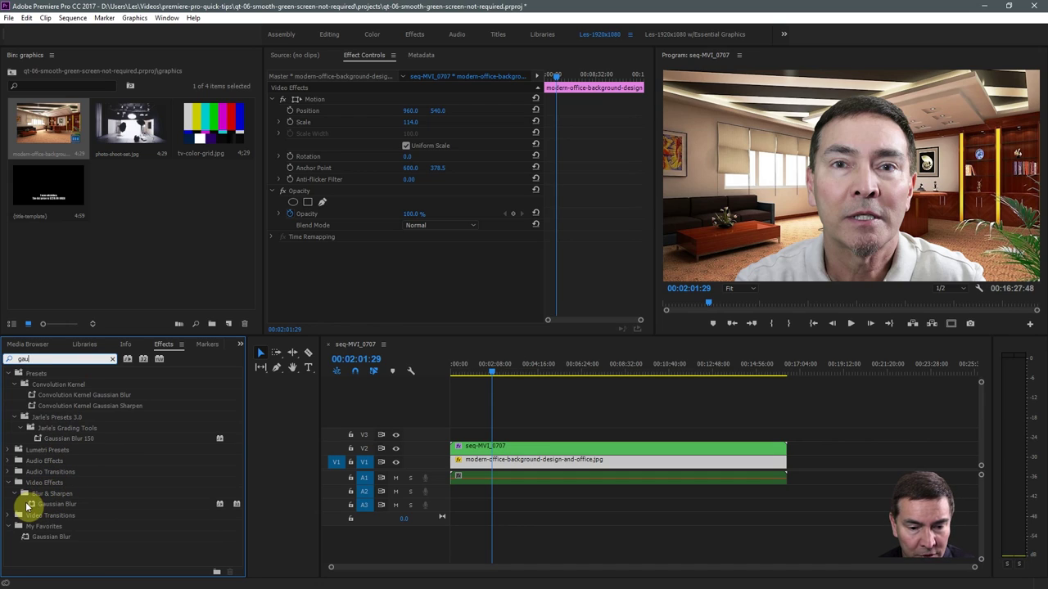
drag(30, 504, 546, 461)
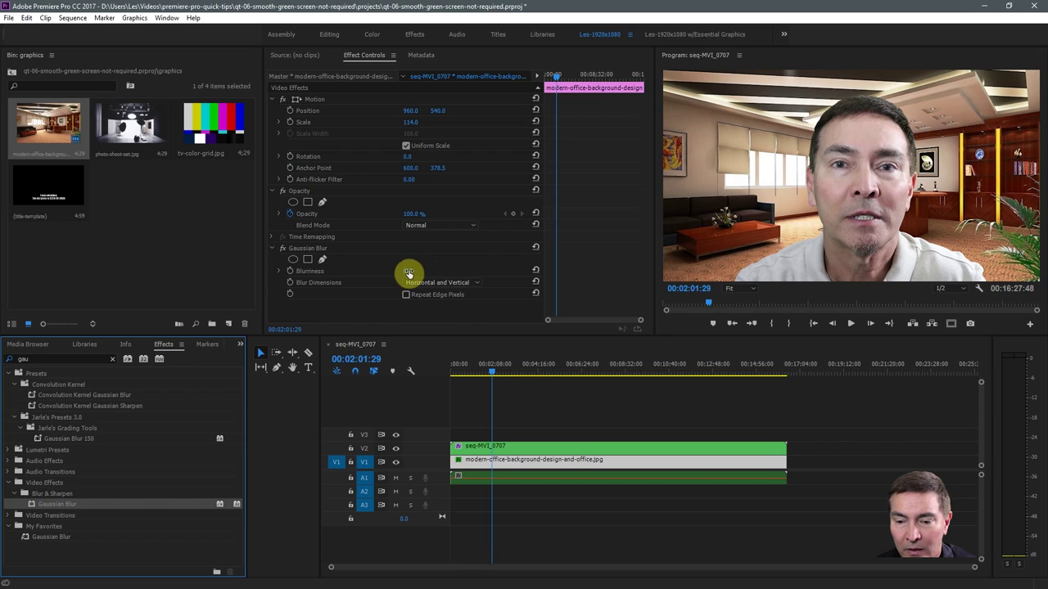
drag(408, 273, 417, 271)
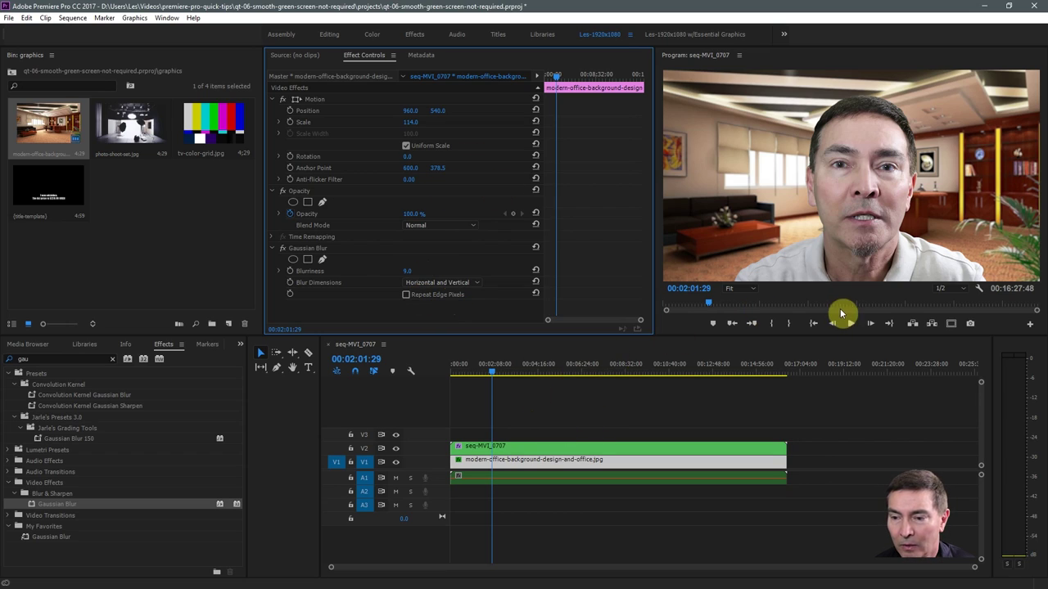
click(851, 326)
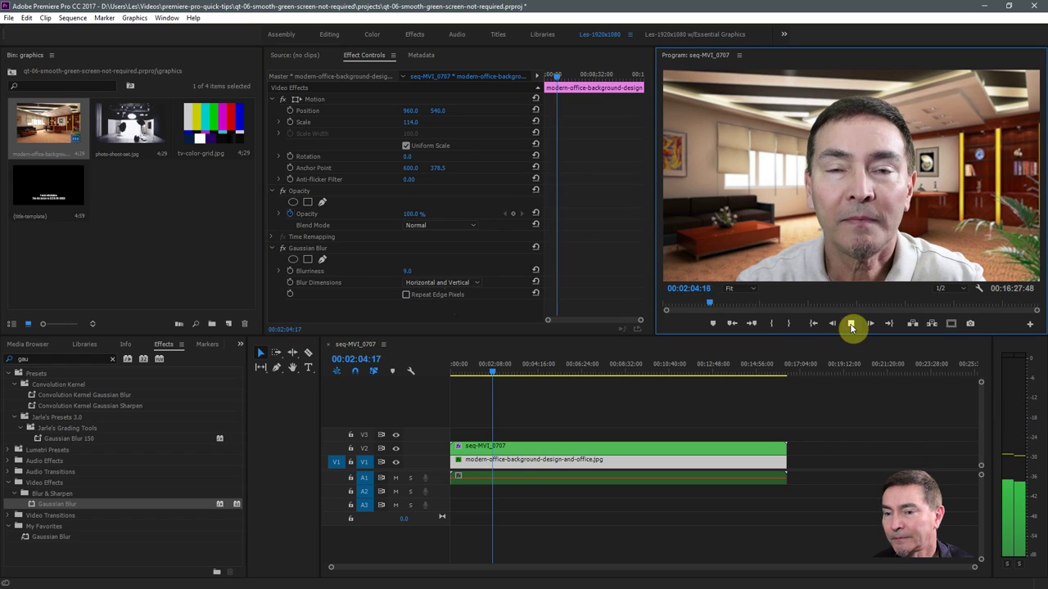
click(509, 464)
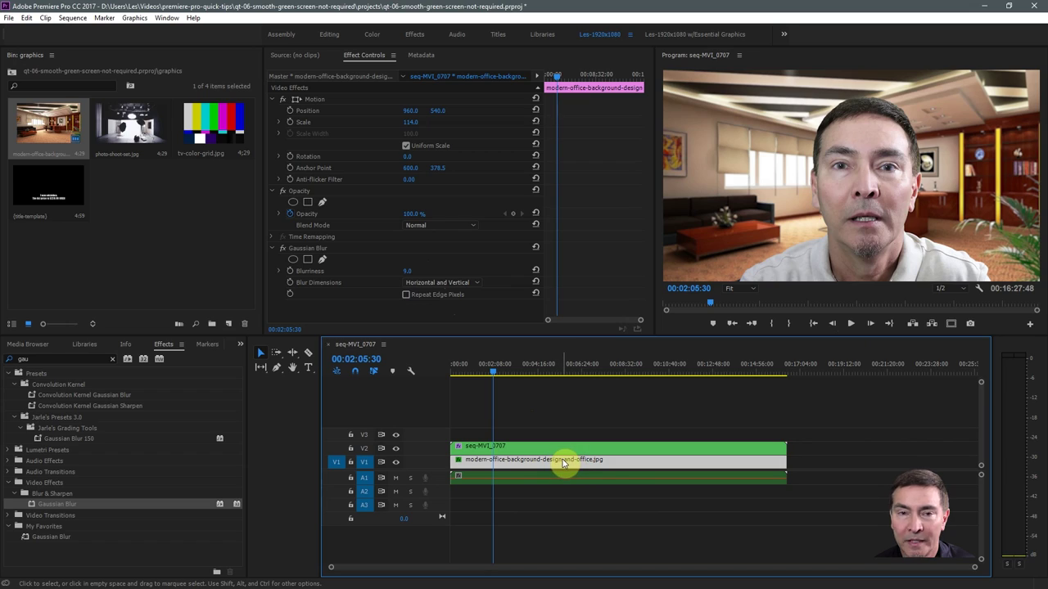